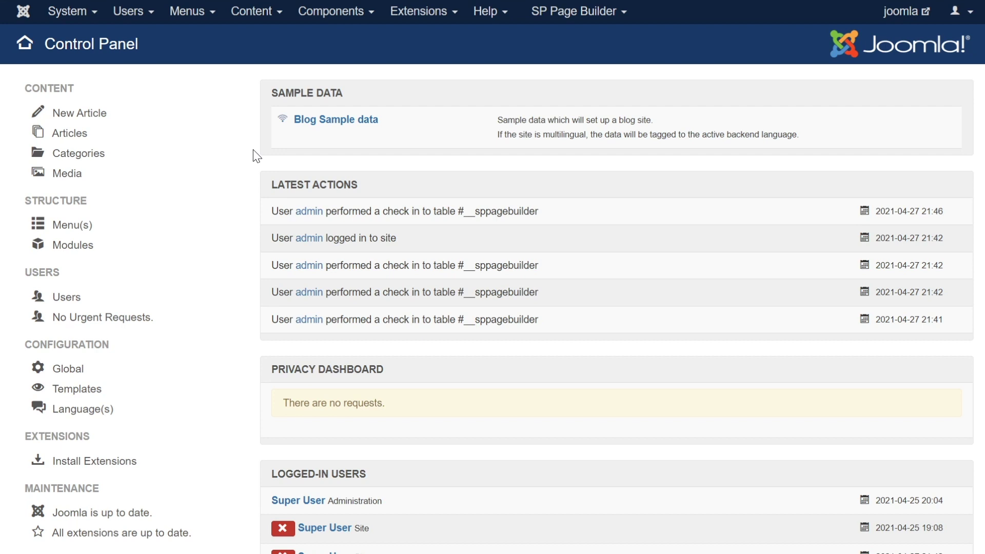
# Step: Open the SP Page Builder menu in the Joomla Administrator top bar
pyautogui.click(594, 15)
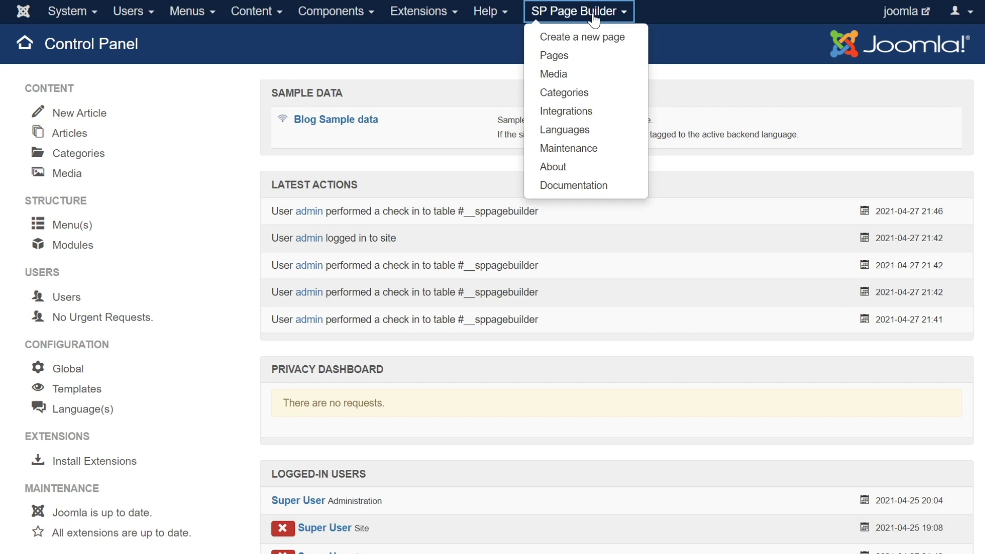
# Step: Go to the Pages list, show and hide Search Tools, then start a new page
pyautogui.click(563, 57)
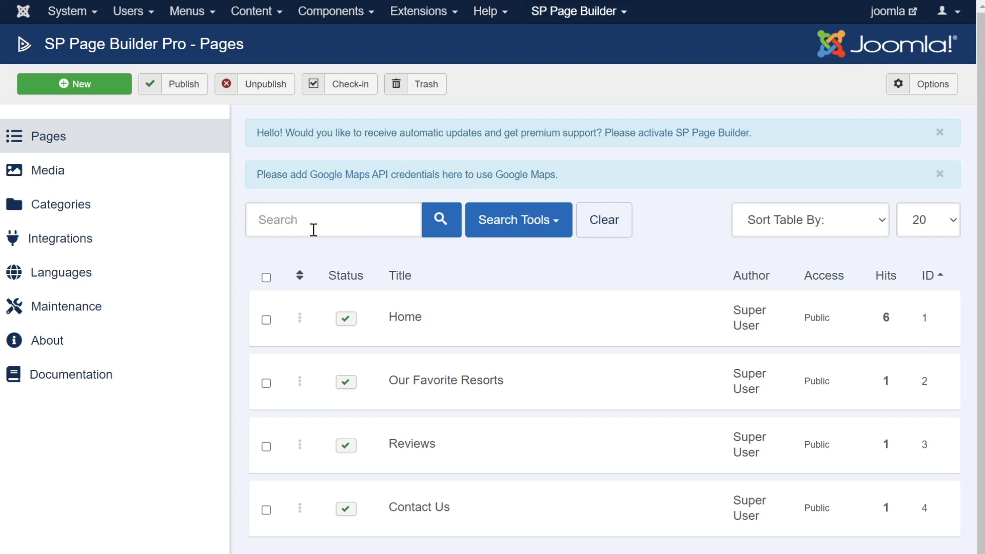
pyautogui.click(544, 221)
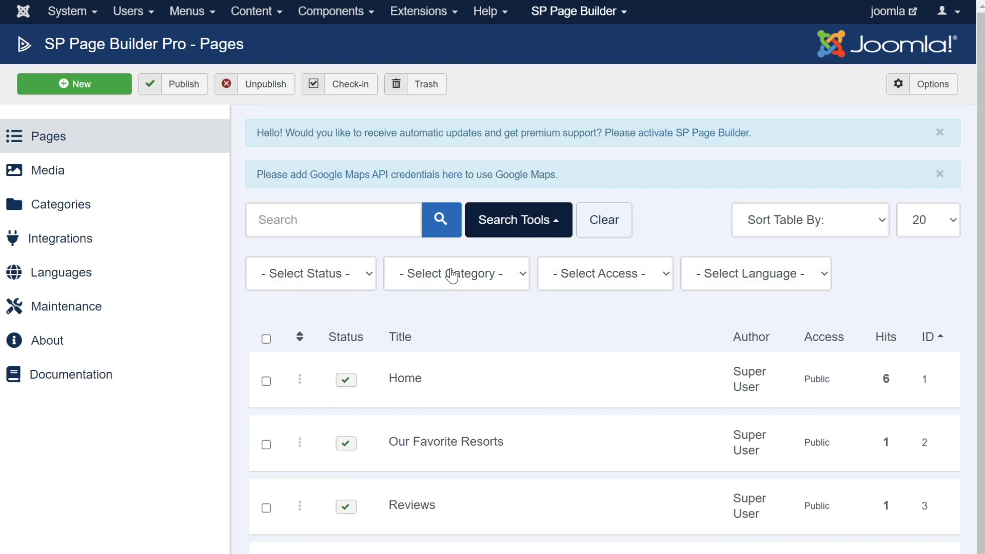
pyautogui.click(547, 221)
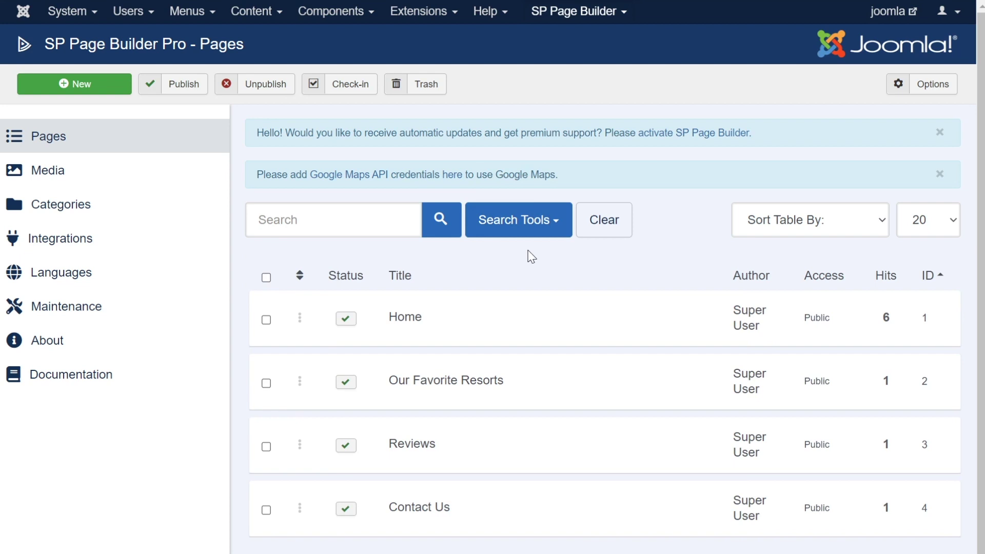
pyautogui.click(114, 93)
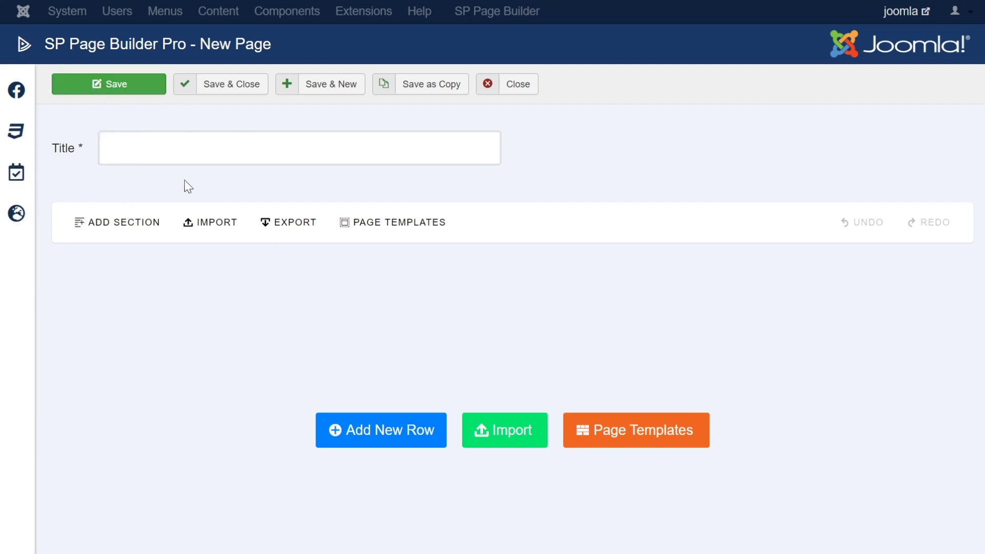
# Step: Title the new page 'My First Page'
pyautogui.click(199, 158)
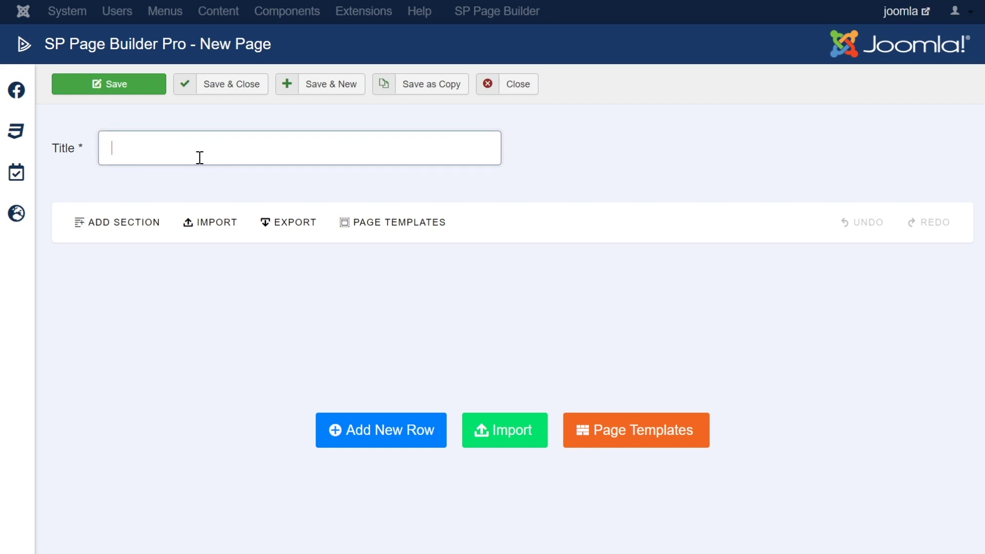
pyautogui.write('My First Page')
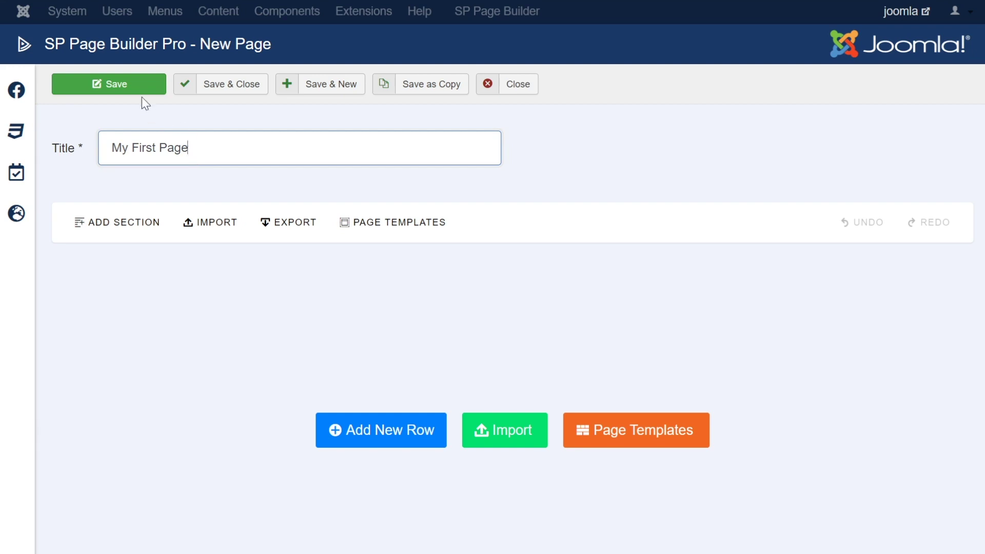
# Step: Save My First Page, then try Save & Close and Save & New
pyautogui.click(117, 87)
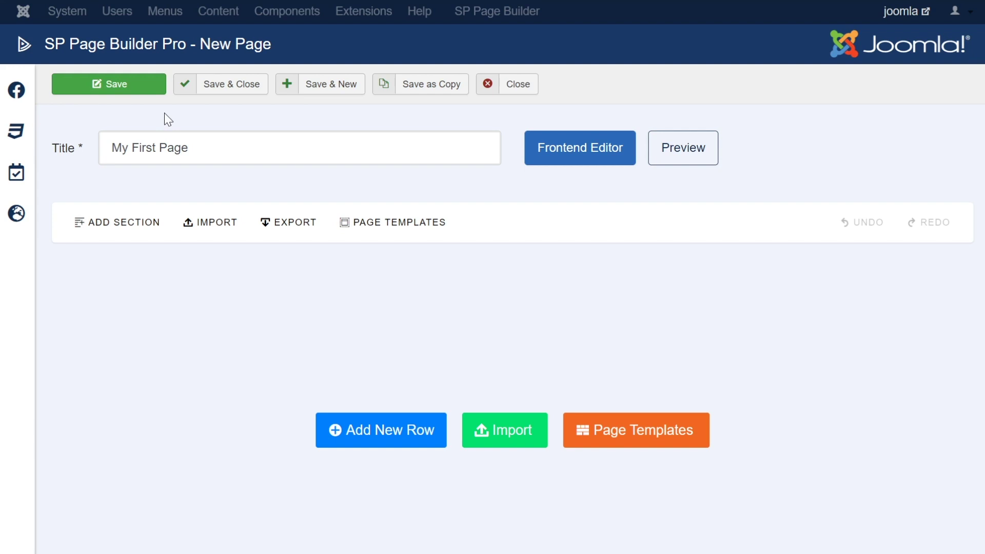
pyautogui.click(228, 84)
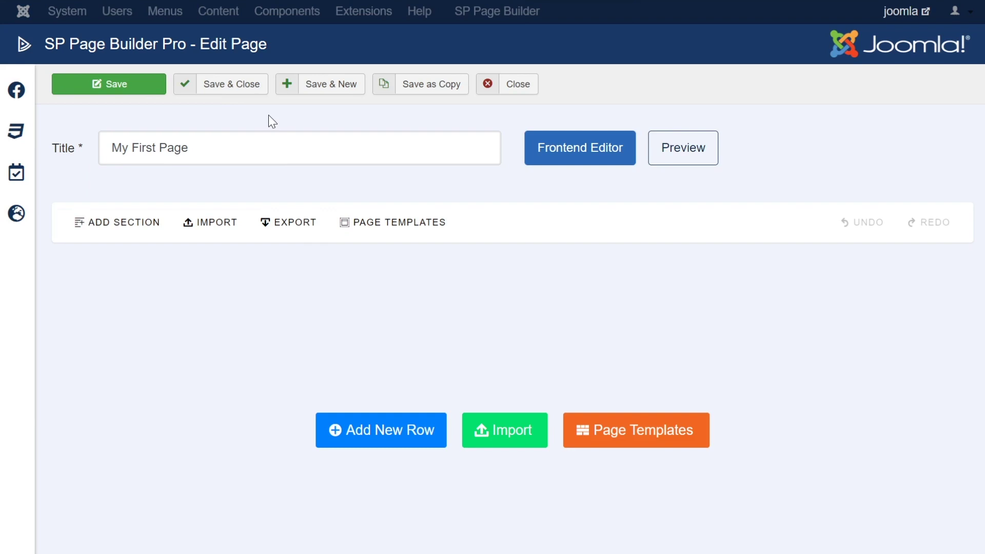
pyautogui.click(330, 87)
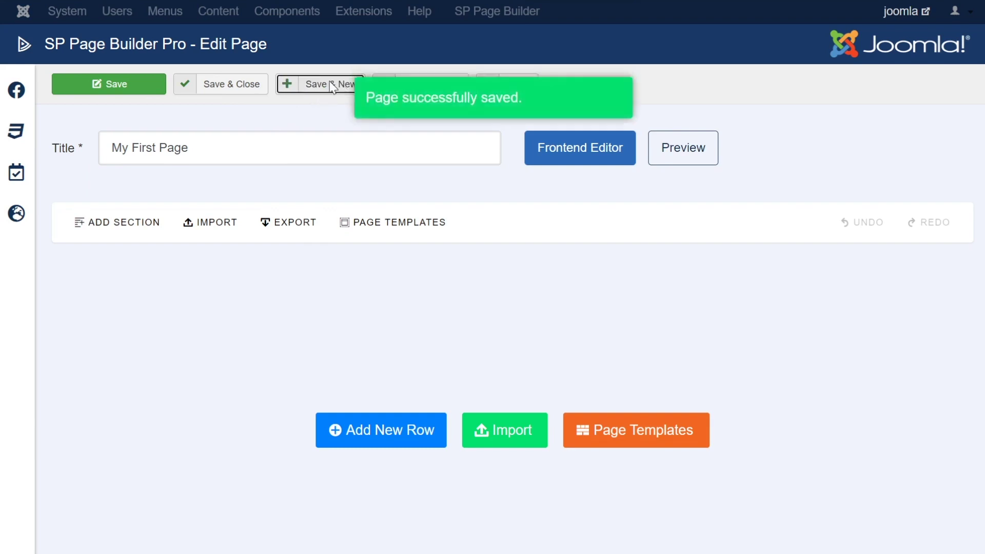
# Step: Title the blank page 'New Page', save and close it, then save a copy of My First Page
pyautogui.click(299, 156)
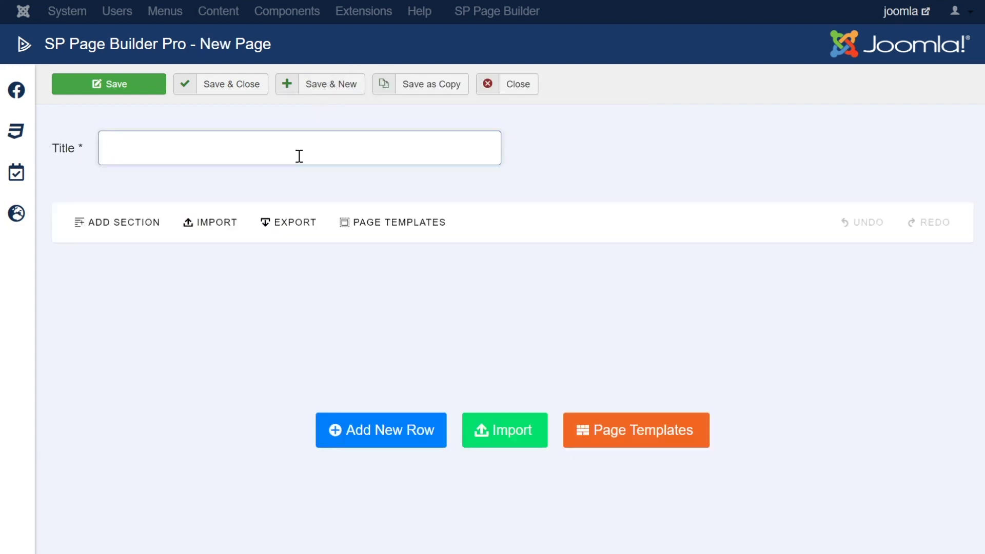
pyautogui.write('New Page')
pyautogui.click(231, 84)
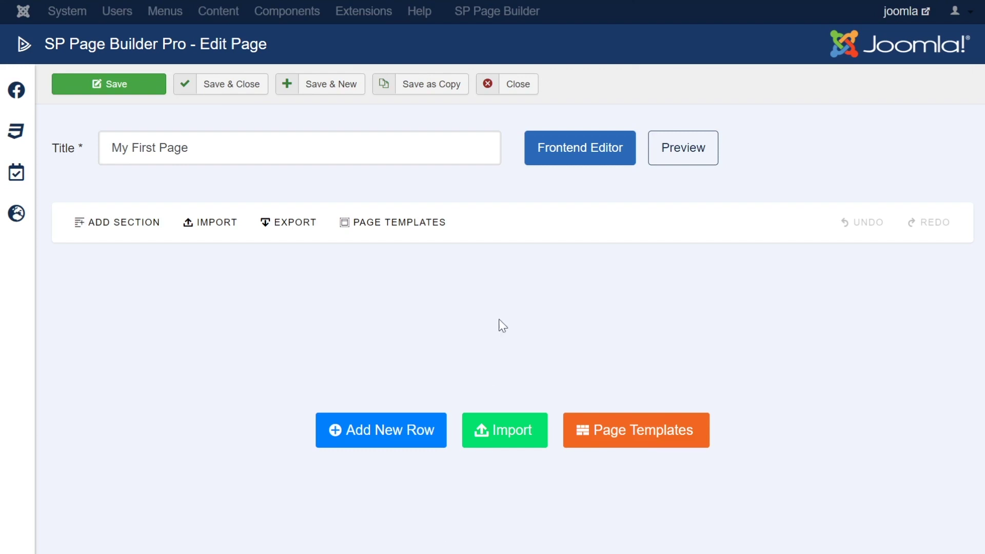
pyautogui.click(437, 86)
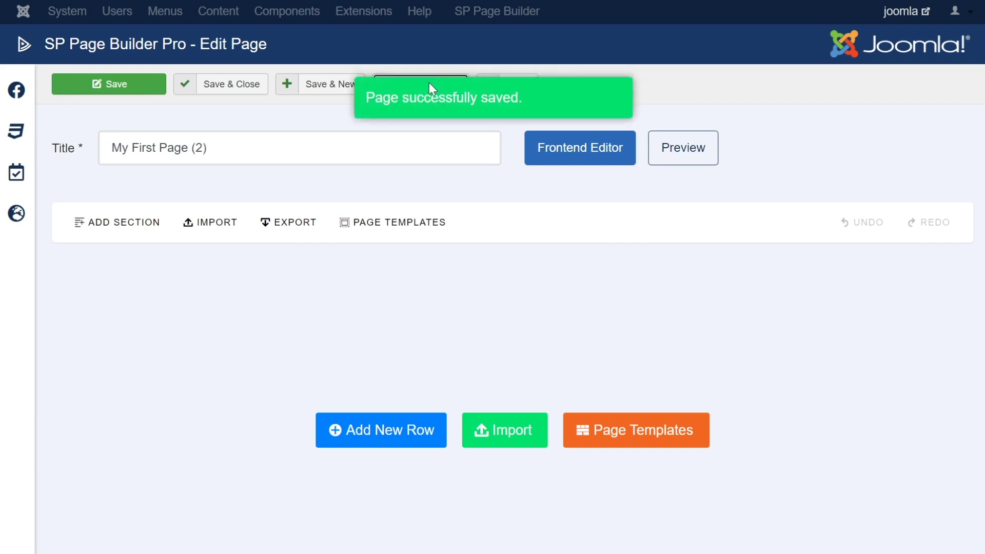
# Step: Rename the copied page to 'Duplicate Page' and save and close it
pyautogui.moveTo(215, 149); pyautogui.dragTo(66, 137)
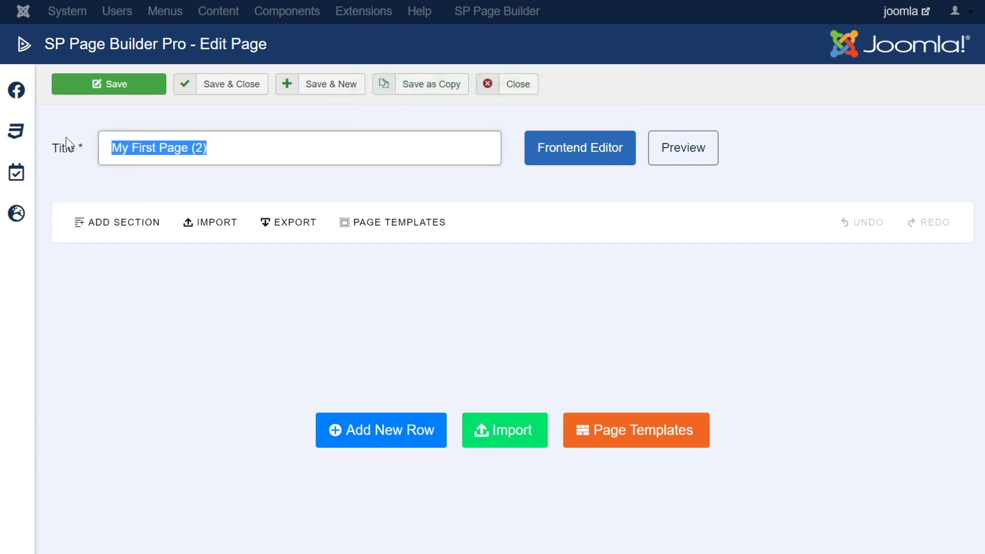
pyautogui.write('Dupl')
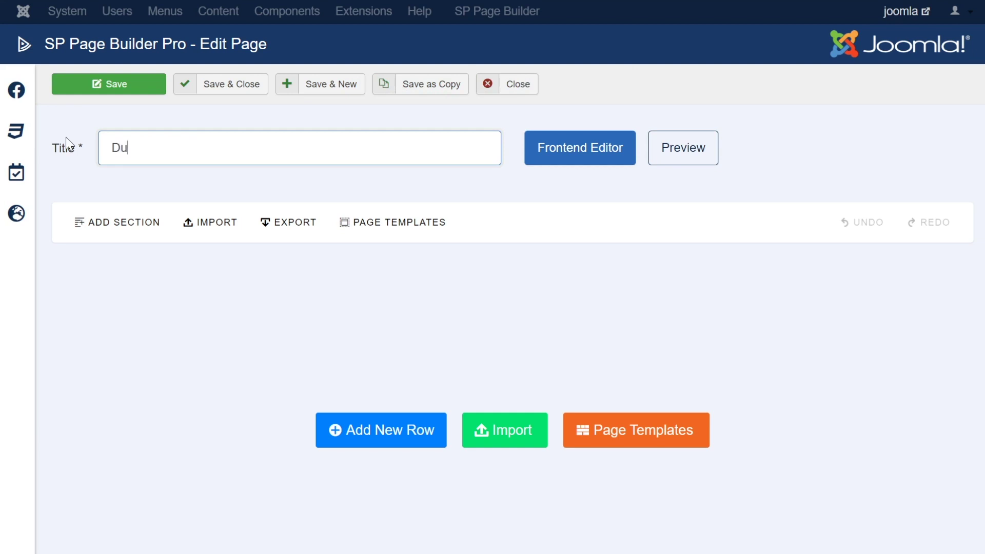
pyautogui.write('icate Page')
pyautogui.click(217, 90)
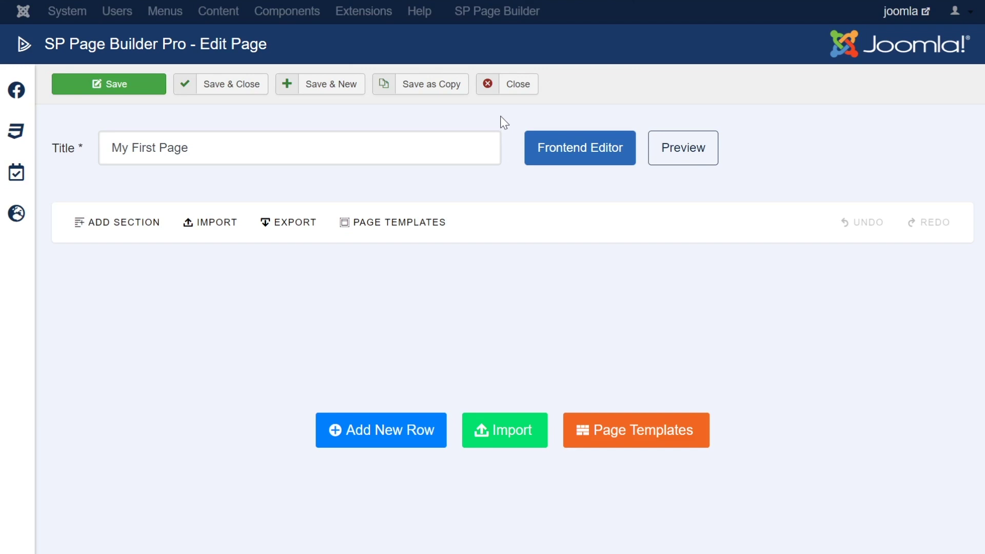
# Step: Unpublish My First Page in the Pages list
pyautogui.click(511, 87)
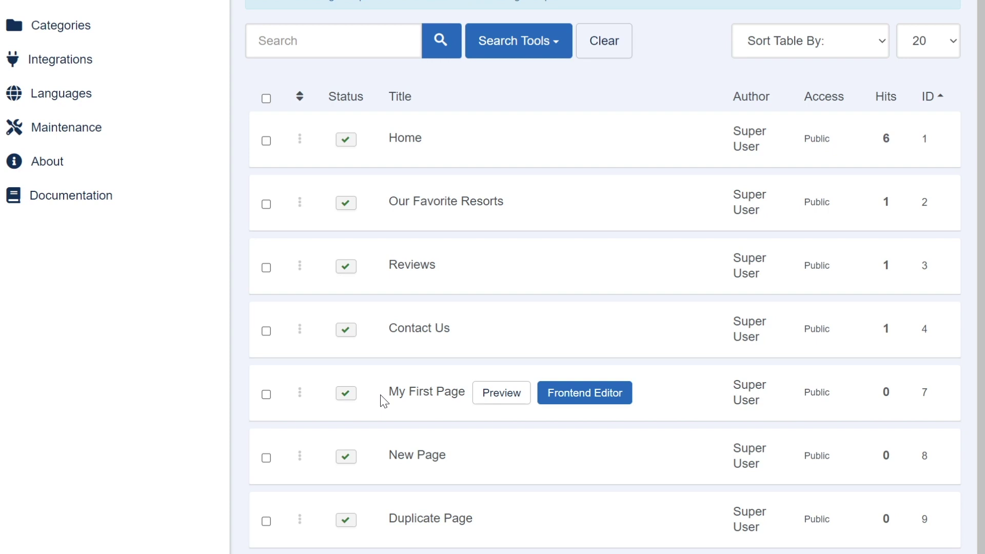
pyautogui.click(350, 396)
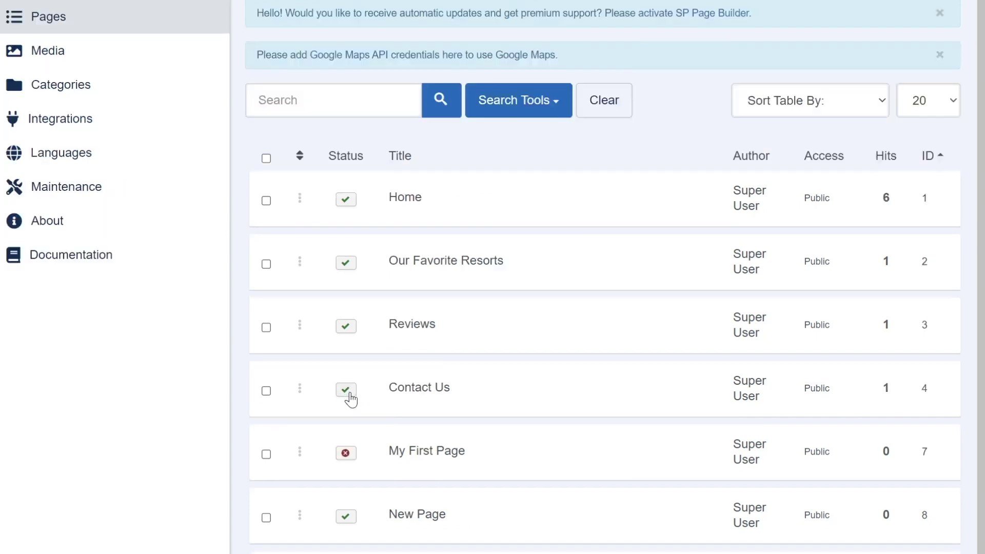
# Step: View My First Page's empty canvas, republish it, and tick its checkbox in the list
pyautogui.moveTo(351, 398)
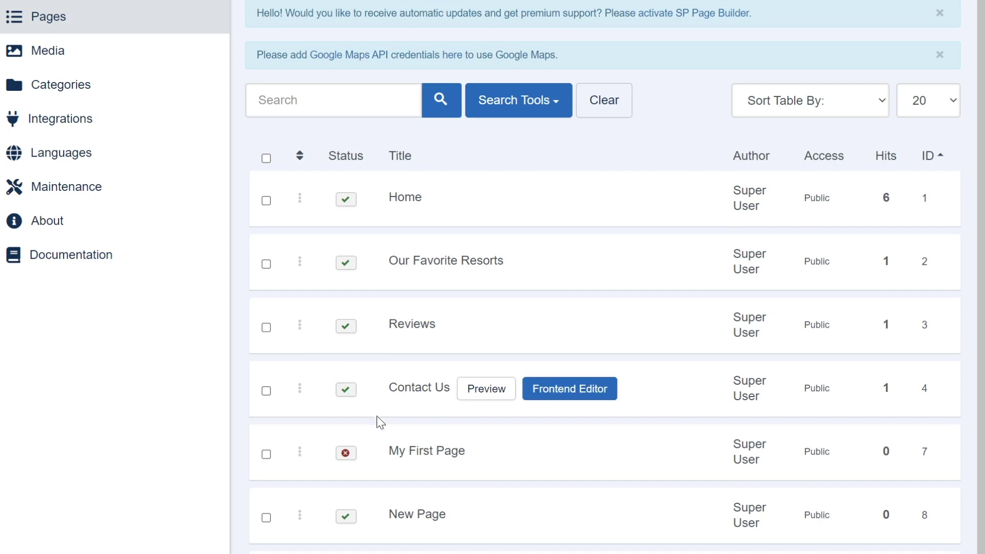
pyautogui.click(405, 452)
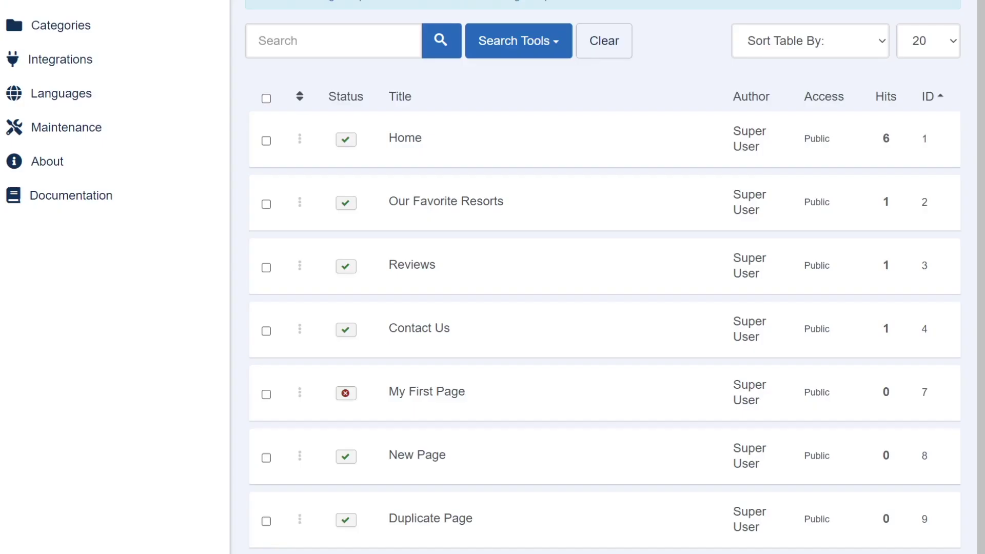
pyautogui.moveTo(447, 390)
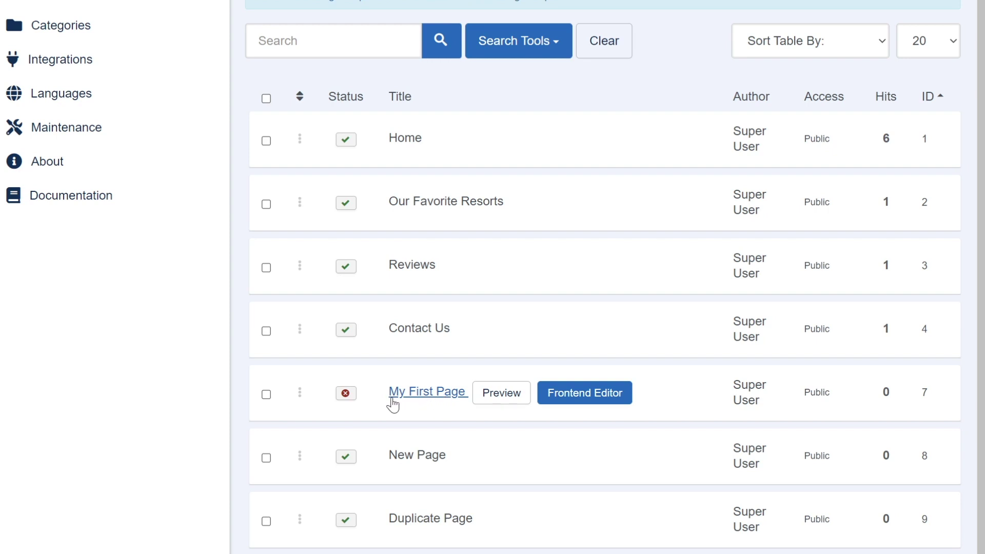
pyautogui.click(346, 399)
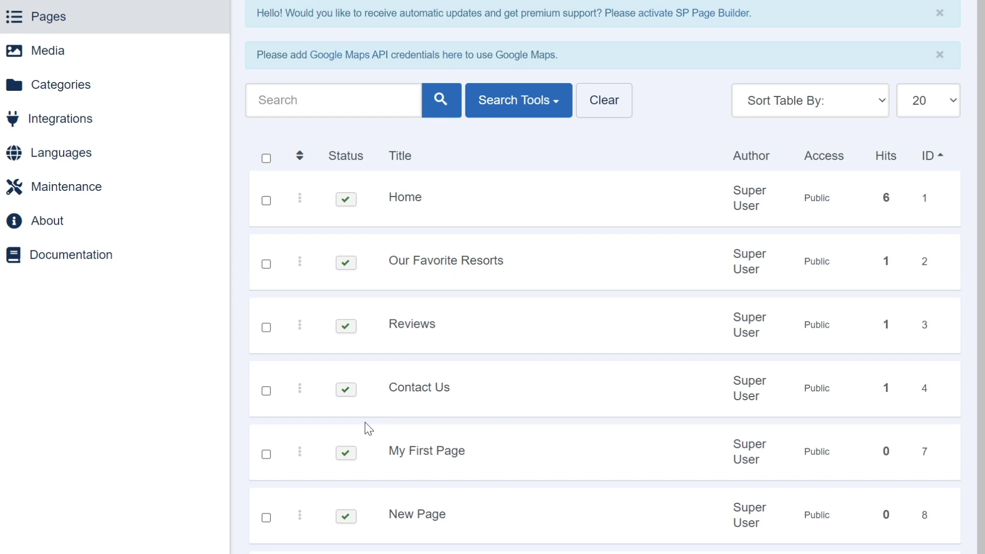
pyautogui.click(265, 454)
# Step: Move the selected My First Page to the trash
pyautogui.scroll(3, 263, 466)
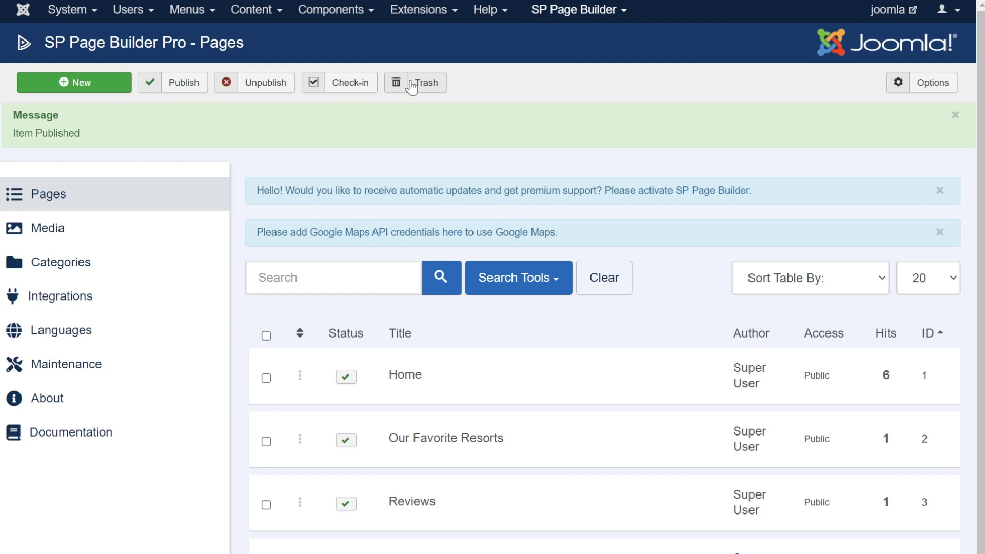
pyautogui.click(412, 87)
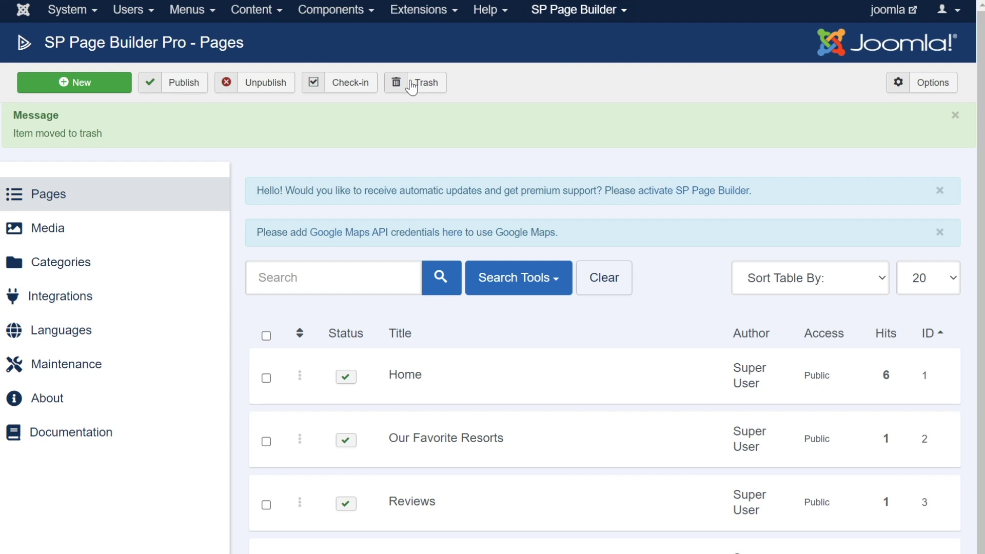
# Step: Filter the Pages list to Trashed status and restore My First Page as published
pyautogui.click(527, 292)
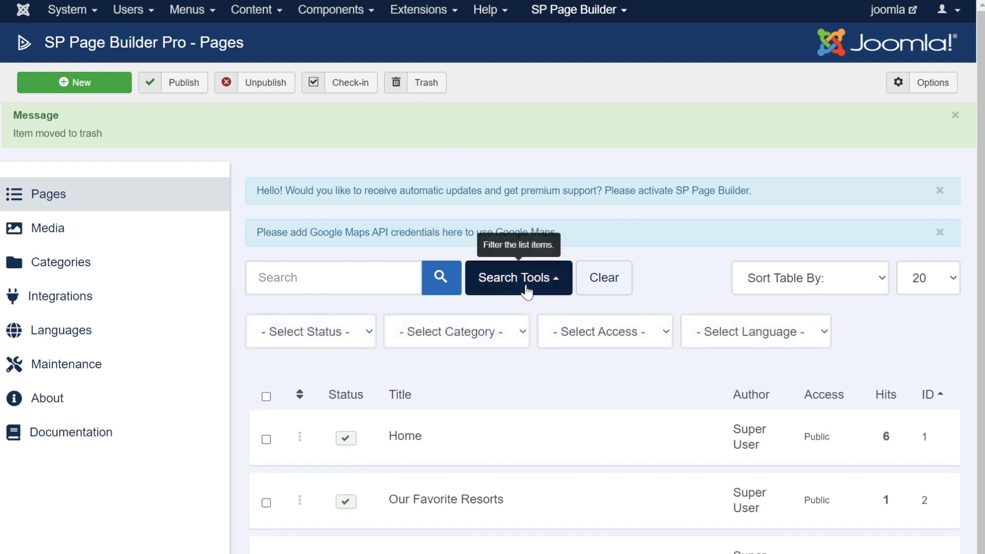
pyautogui.click(354, 339)
pyautogui.click(309, 378)
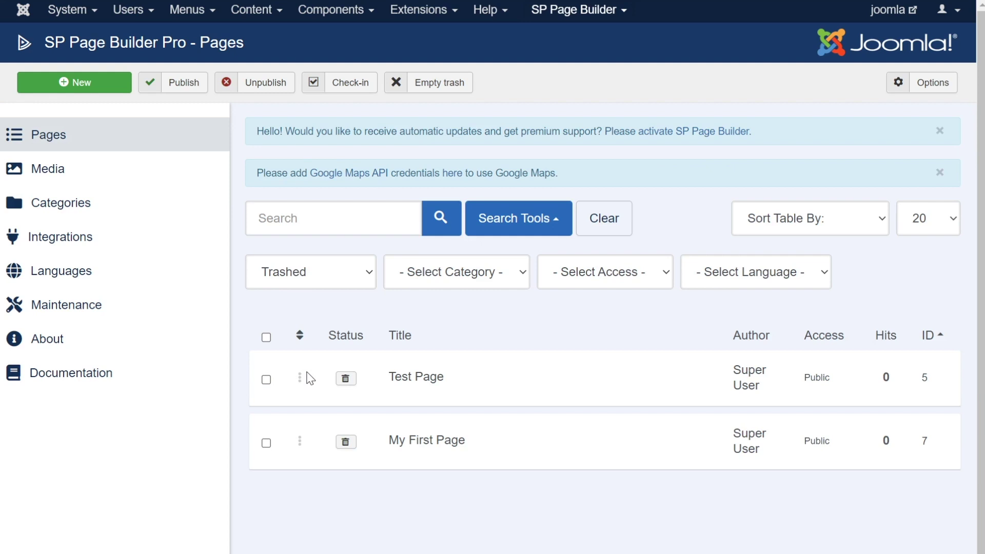
pyautogui.moveTo(285, 384)
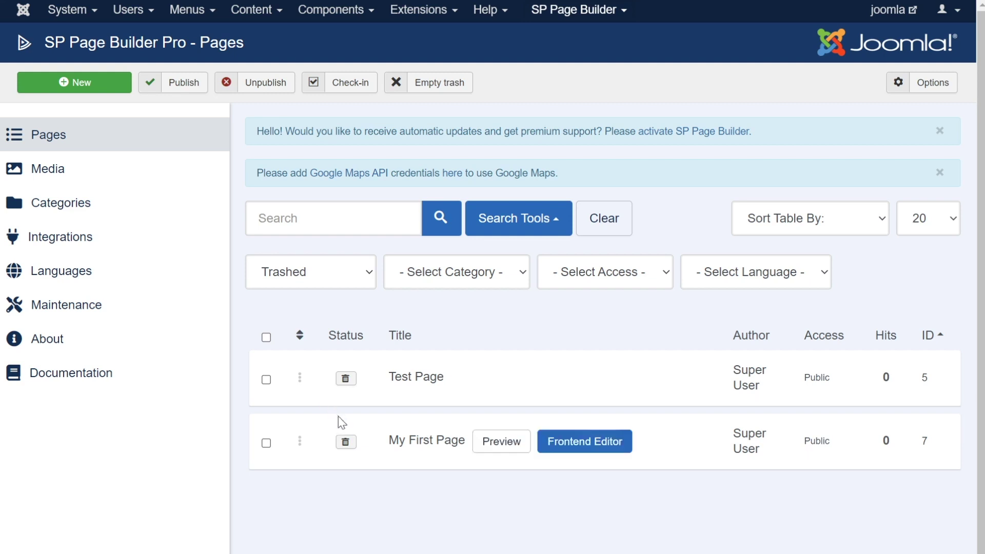
pyautogui.click(345, 443)
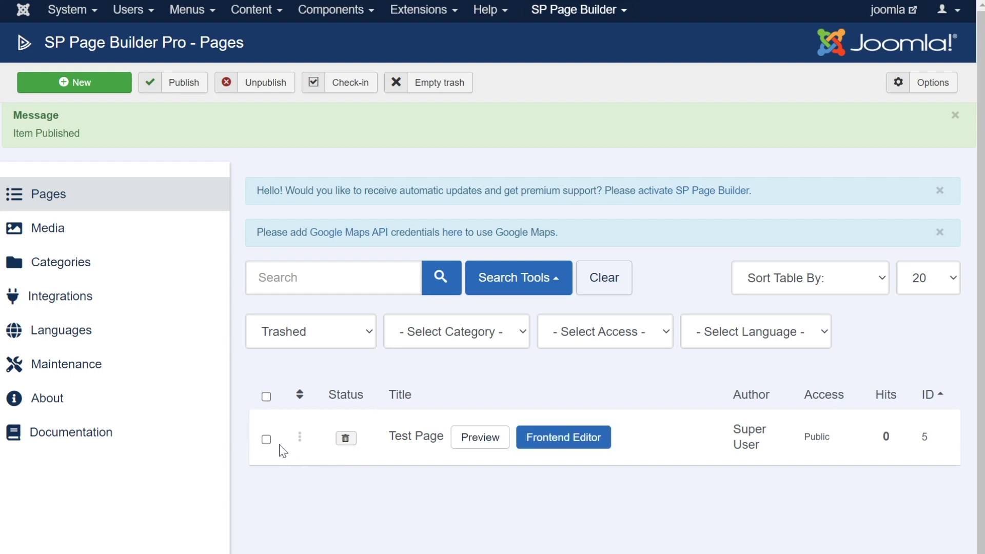
# Step: Permanently delete Test Page from the trash and clear the Trashed filter
pyautogui.click(266, 439)
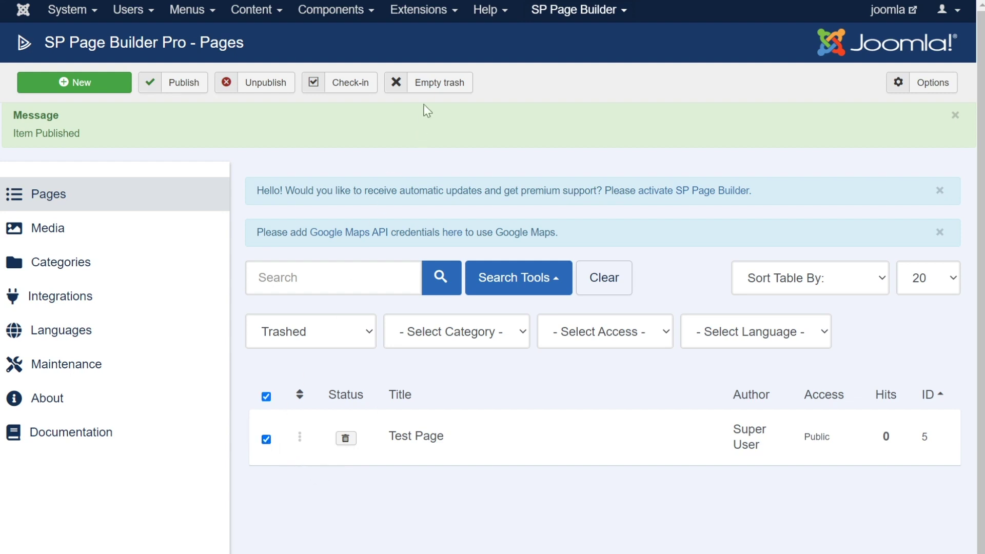
pyautogui.click(432, 89)
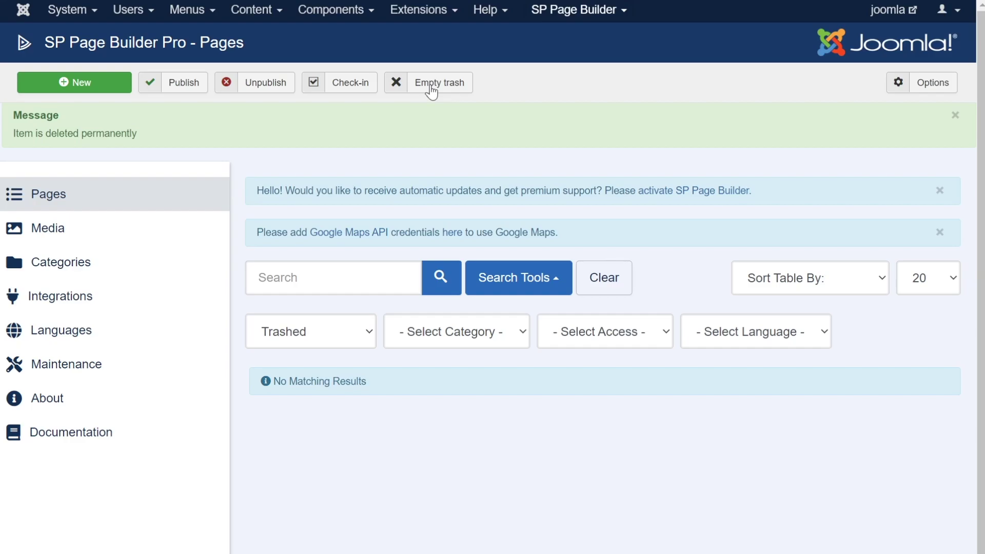
pyautogui.click(600, 278)
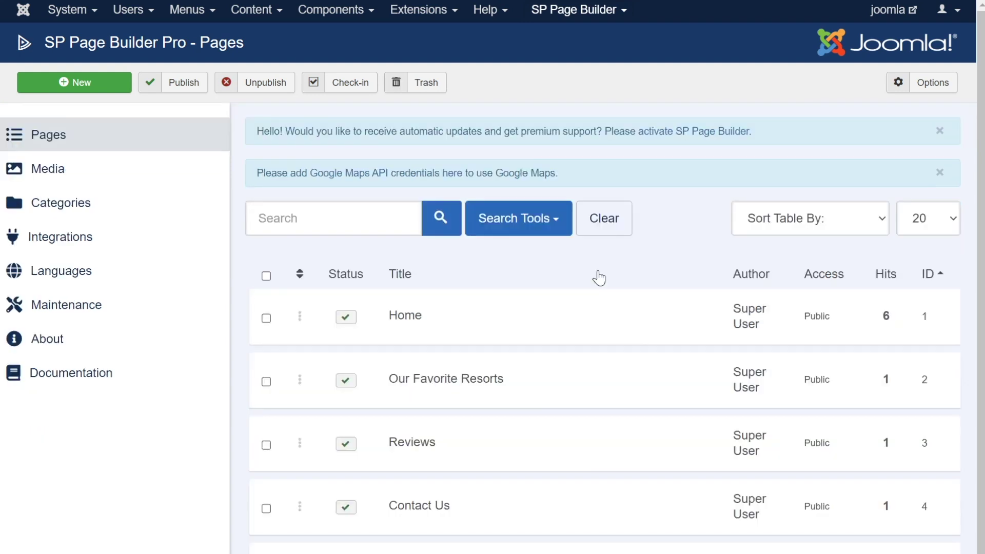
# Step: Clear the trashed Status filter to list Home, Our Favorite Resorts, Reviews and Contact Us again
pyautogui.moveTo(461, 315)
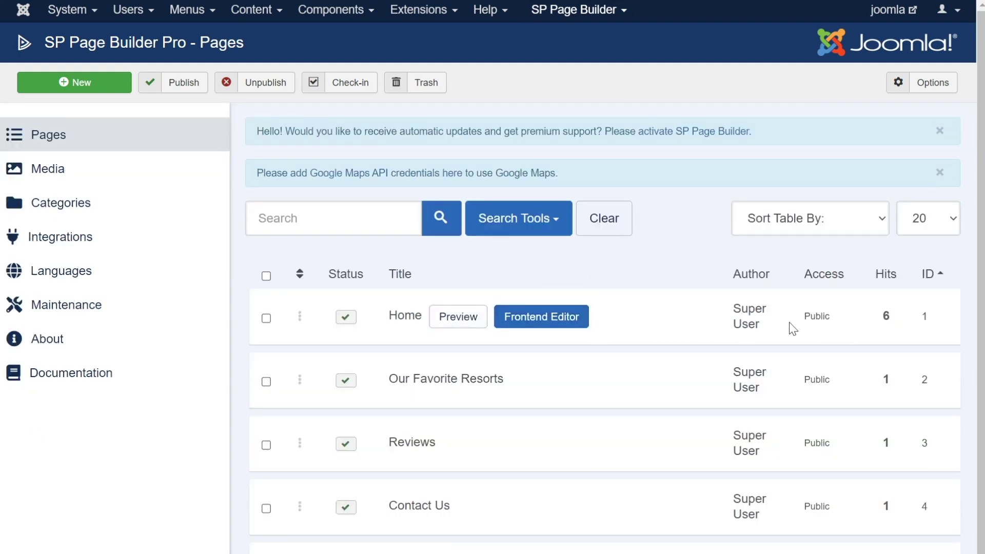